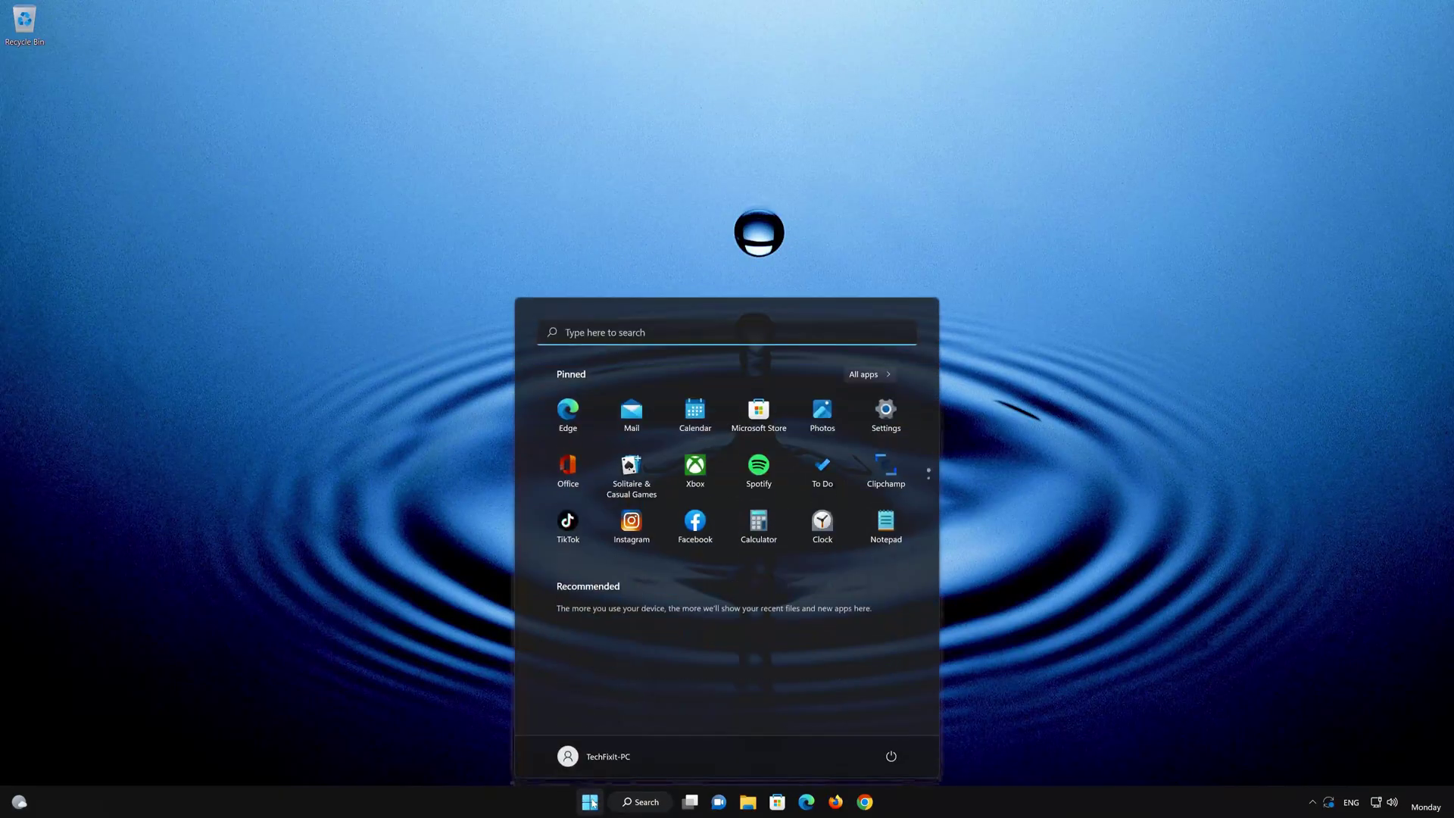
# Step: Open Settings from Start, move its window lower right, and go to Apps
pyautogui.click(890, 414)
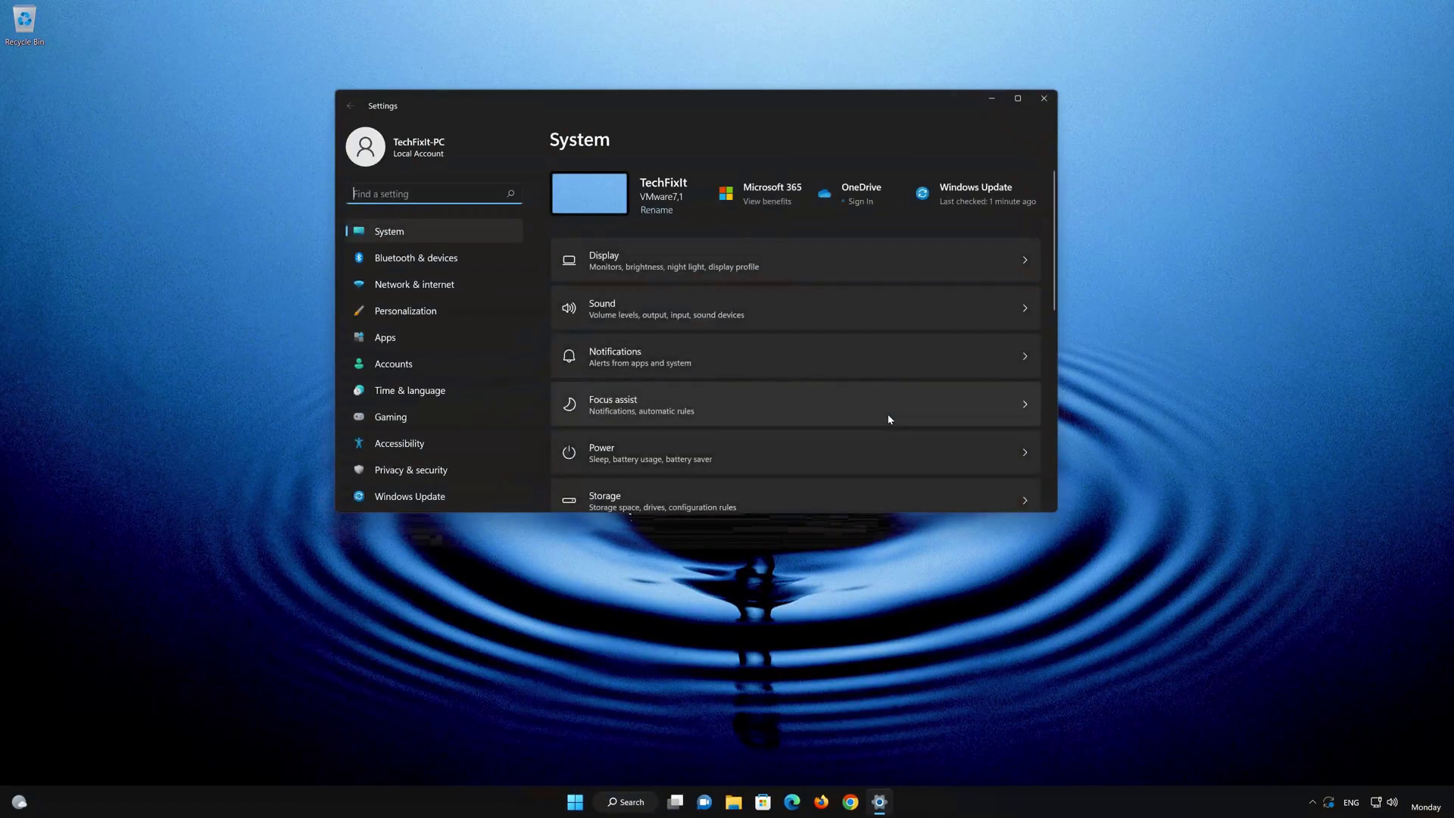
pyautogui.moveTo(854, 107); pyautogui.dragTo(945, 184)
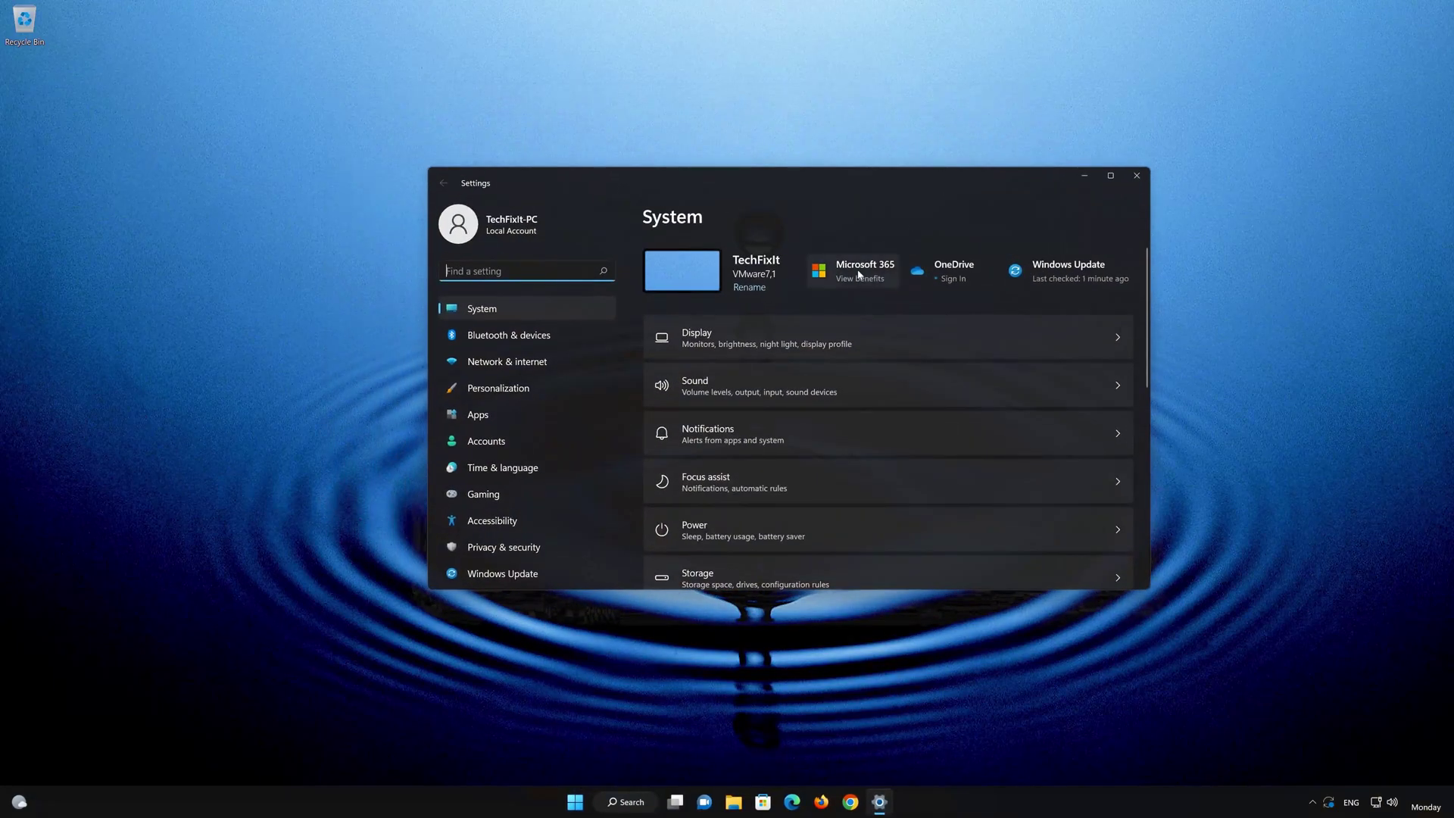
pyautogui.click(494, 419)
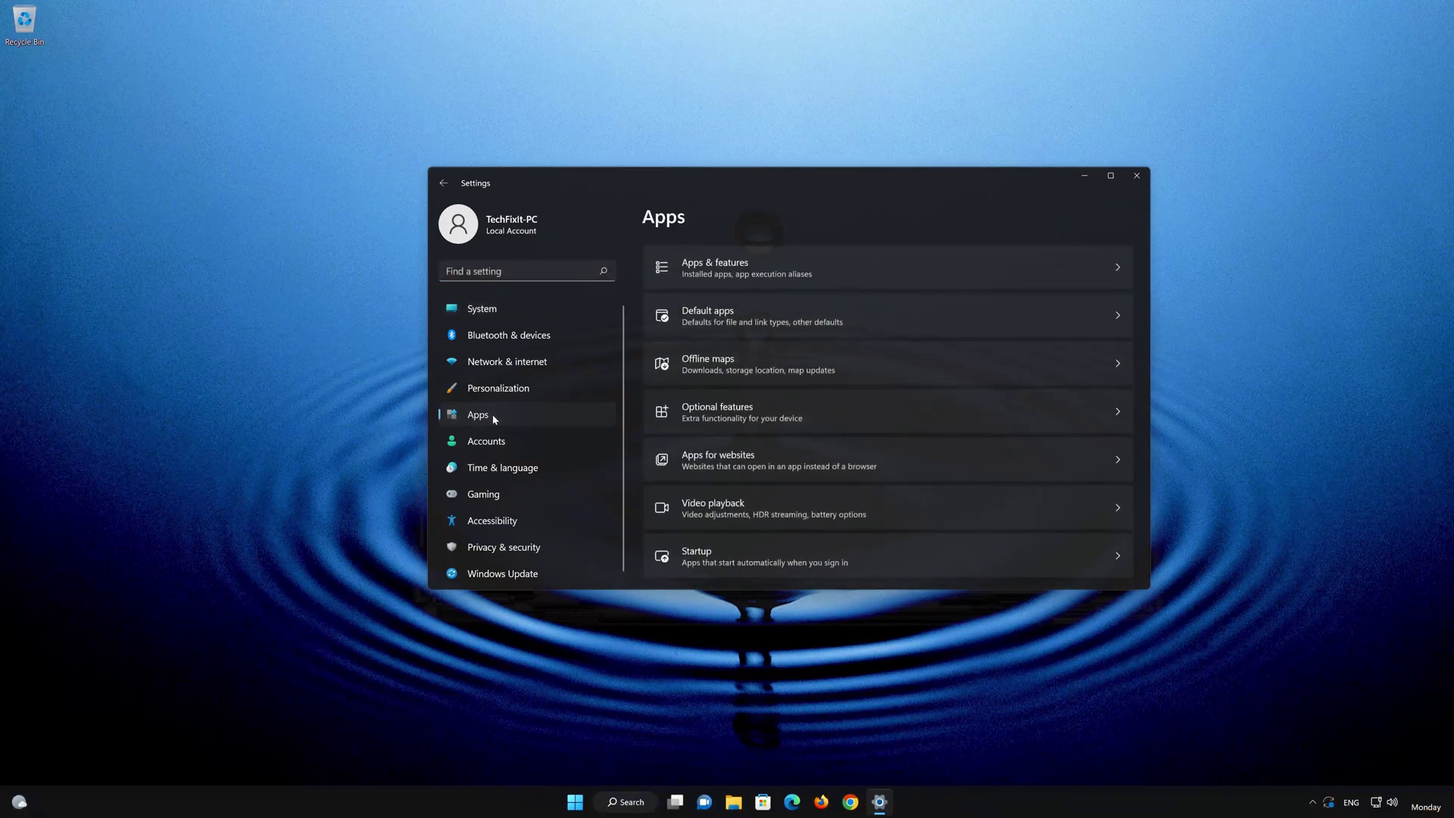
# Step: Open Apps & features and scroll the installed apps list down to Microsoft To Do
pyautogui.click(765, 269)
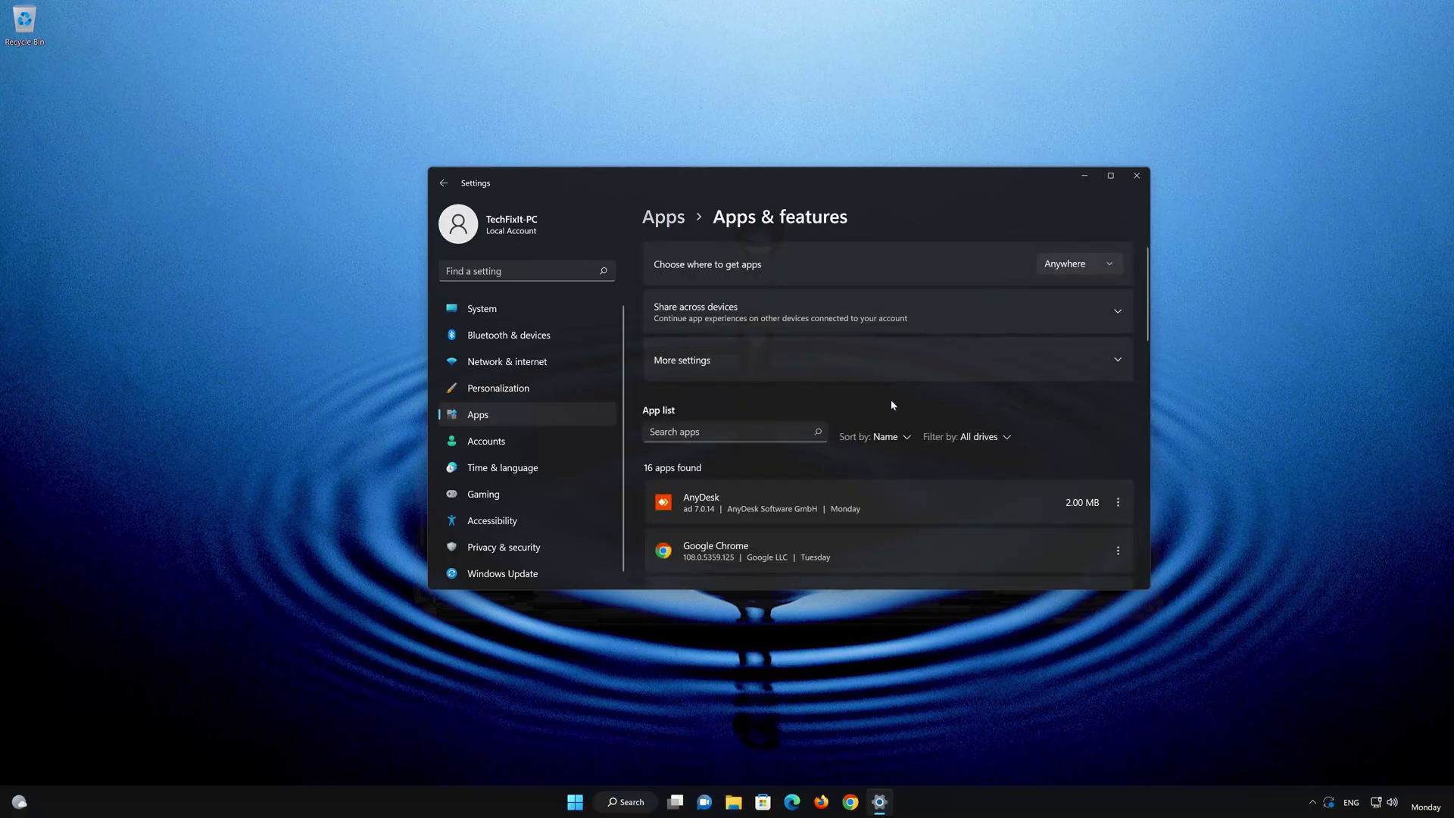
pyautogui.scroll(-3, 891, 399)
pyautogui.scroll(-2, 892, 399)
pyautogui.scroll(-3, 891, 400)
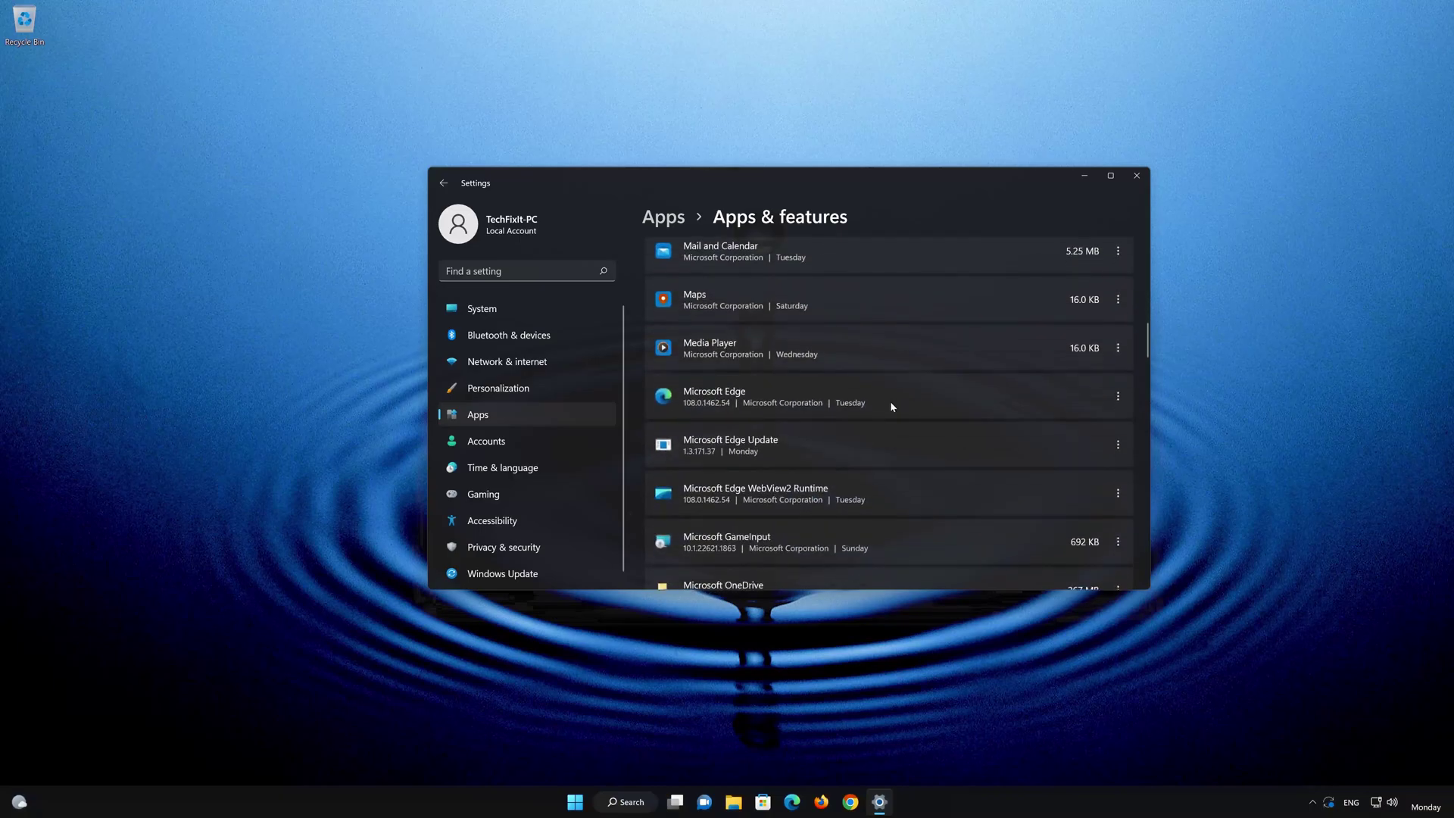
pyautogui.scroll(-1, 892, 406)
pyautogui.scroll(-2, 891, 407)
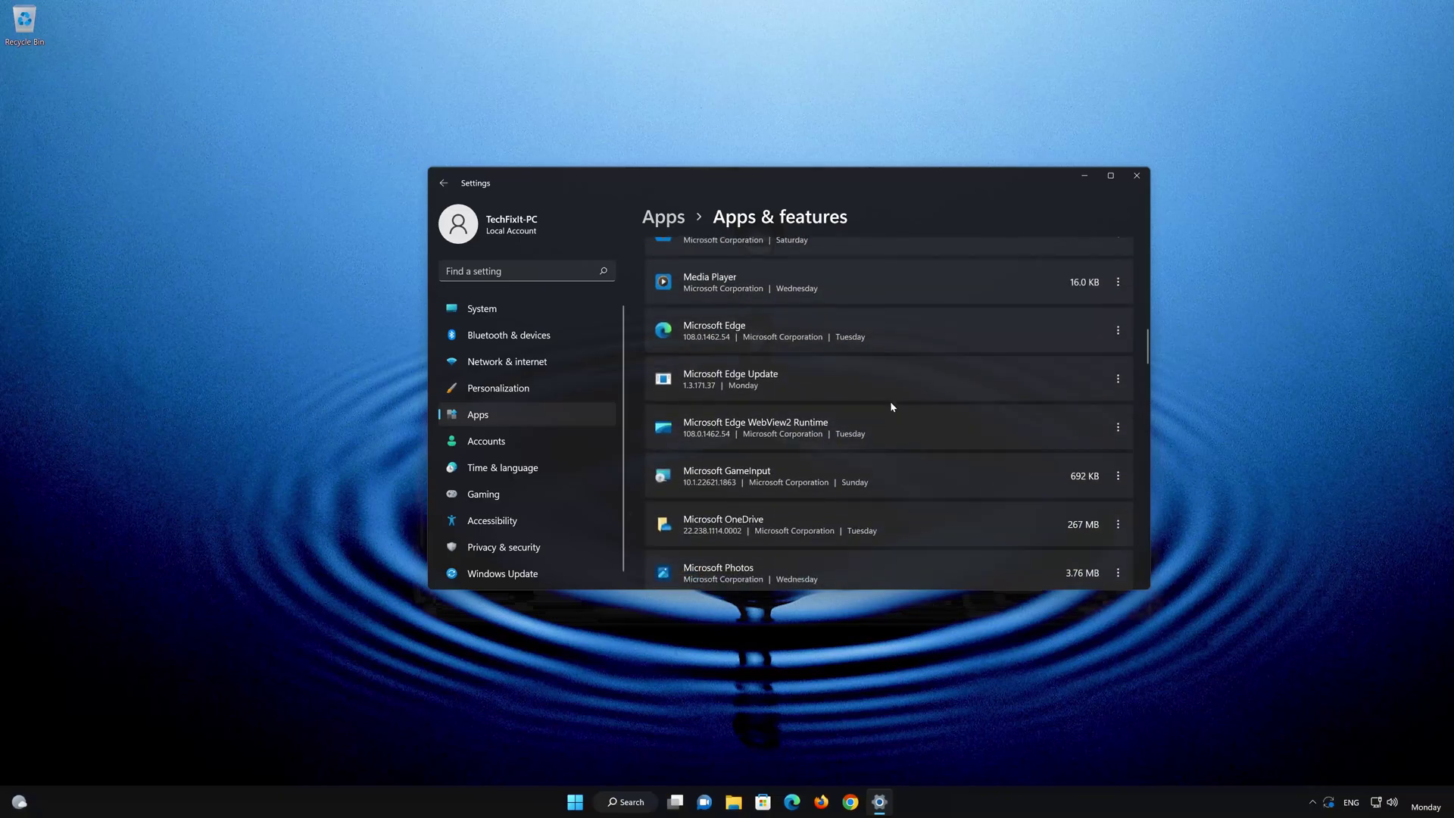
pyautogui.scroll(-3, 892, 406)
pyautogui.scroll(-3, 892, 407)
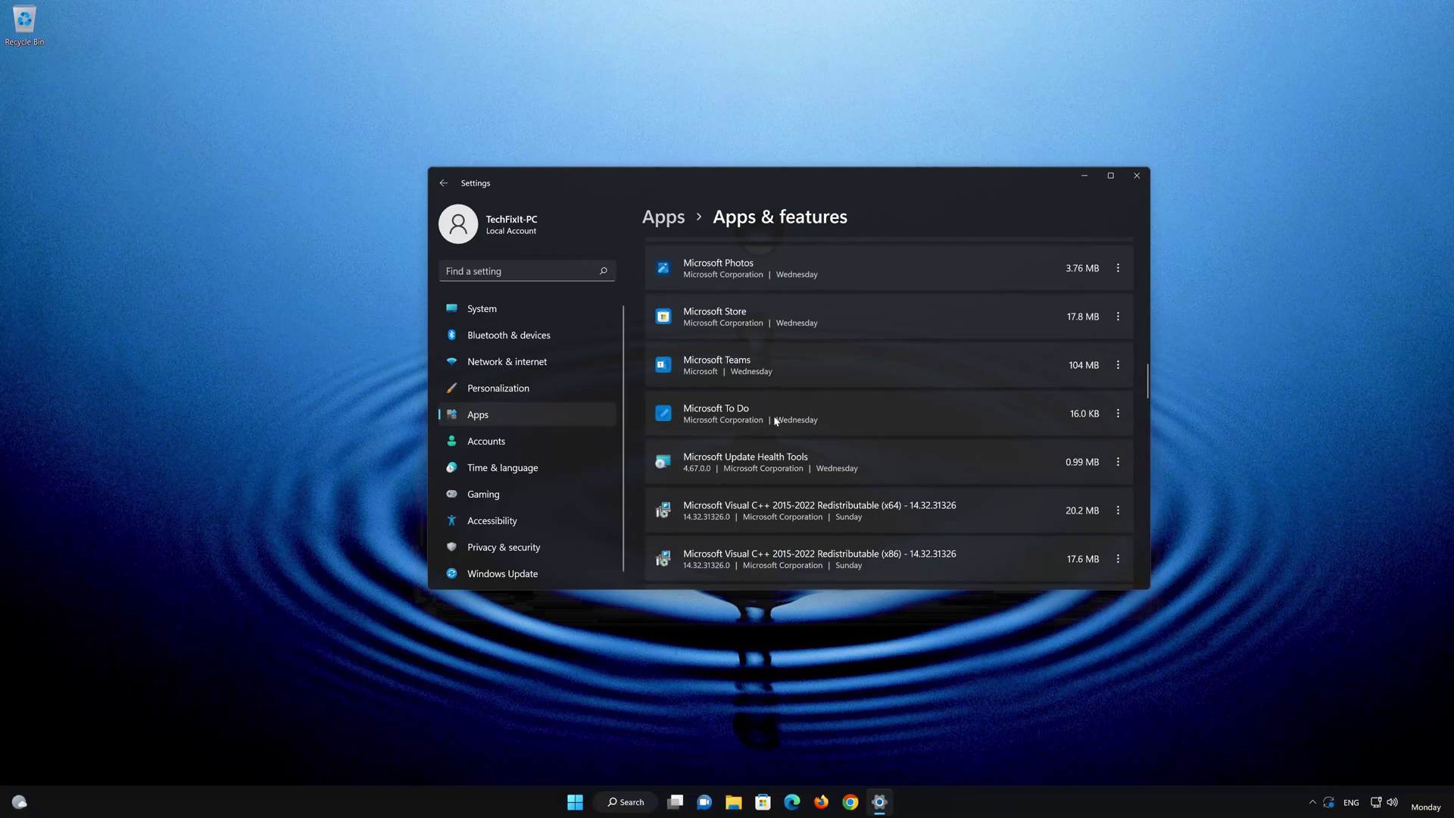
# Step: Open Microsoft To Do's Advanced options from its three-dot menu and scroll to Reset
pyautogui.click(1117, 418)
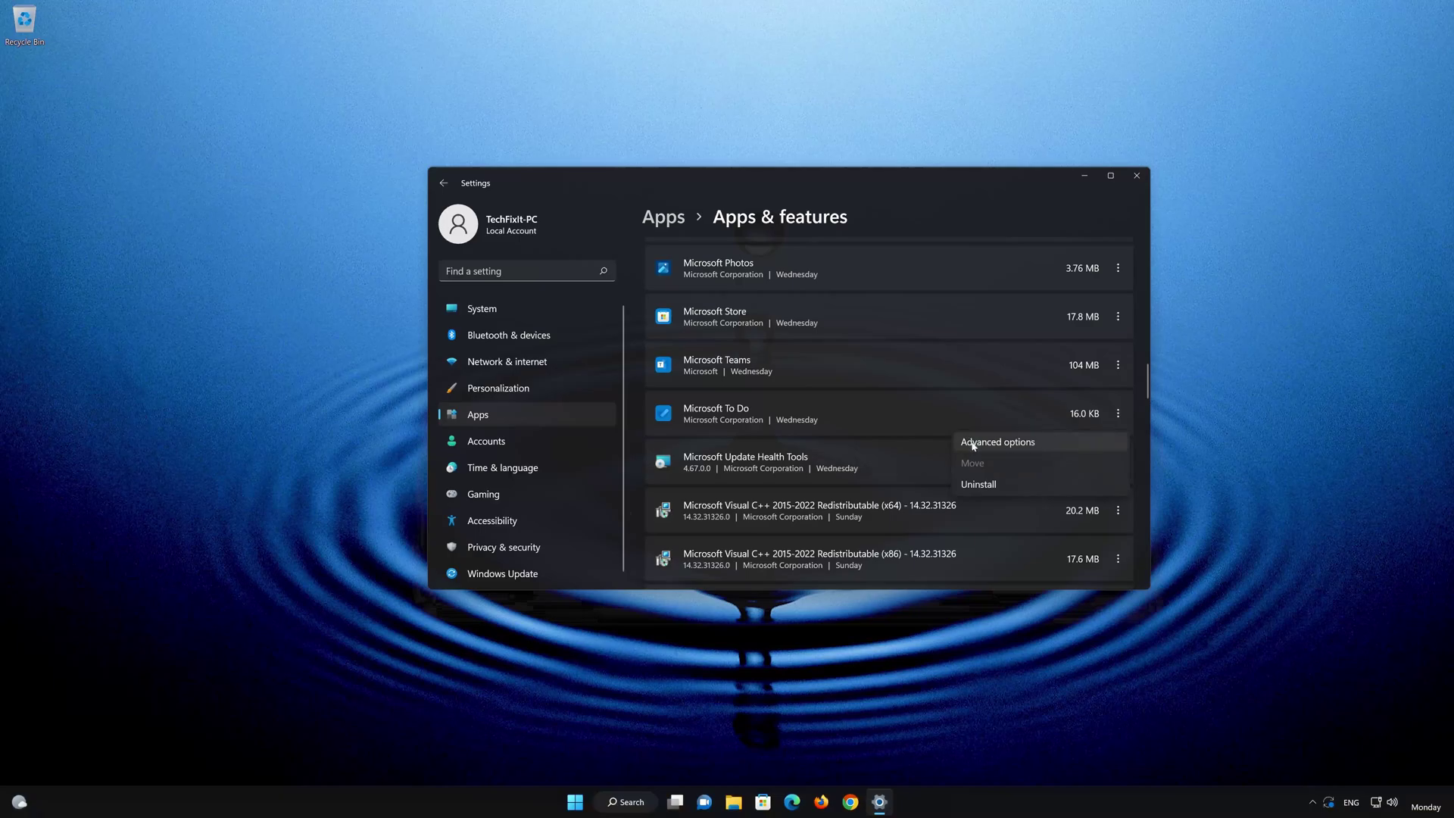
pyautogui.click(1012, 445)
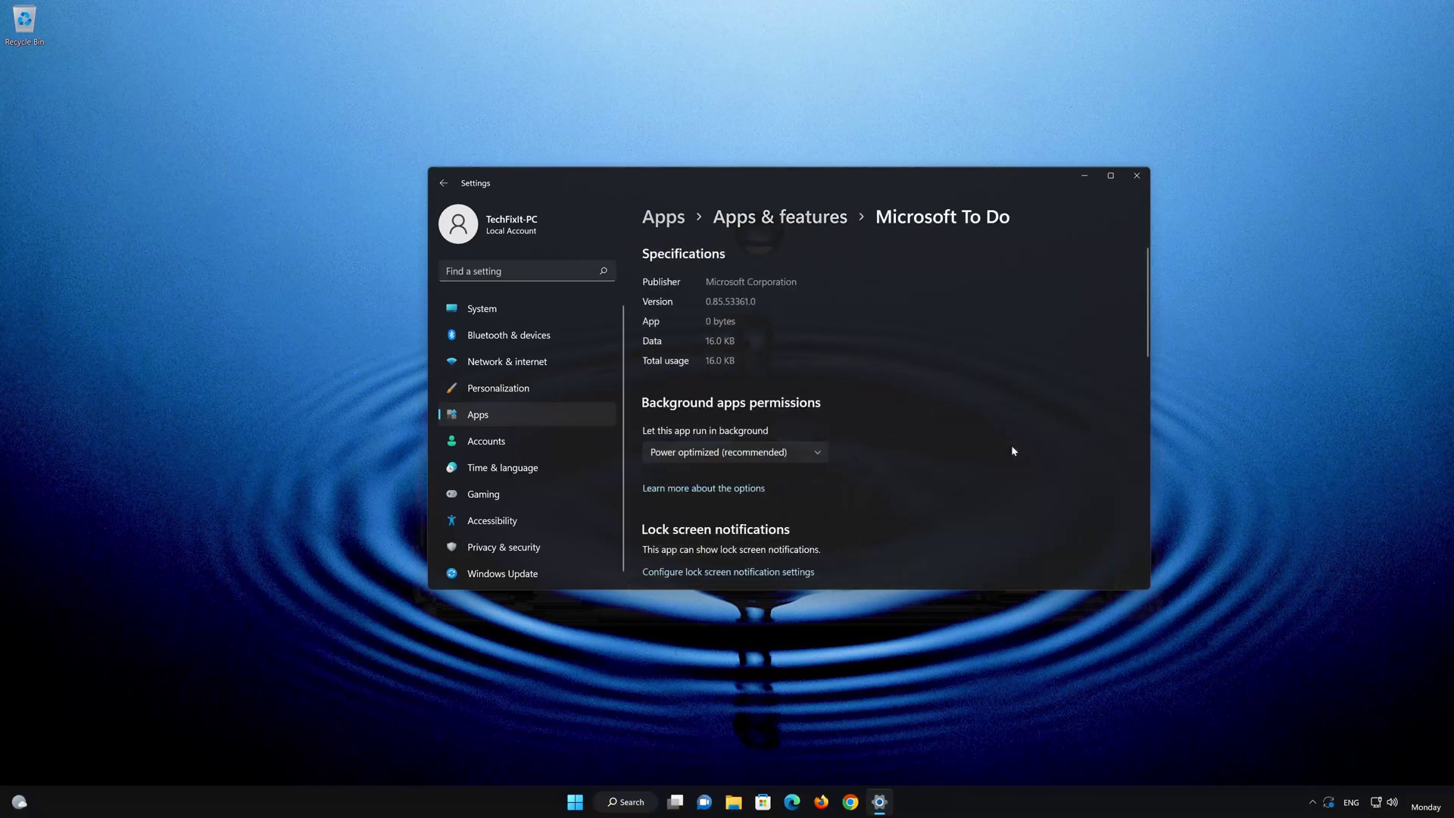
pyautogui.scroll(-3, 983, 424)
pyautogui.scroll(-1, 983, 420)
pyautogui.scroll(-2, 982, 421)
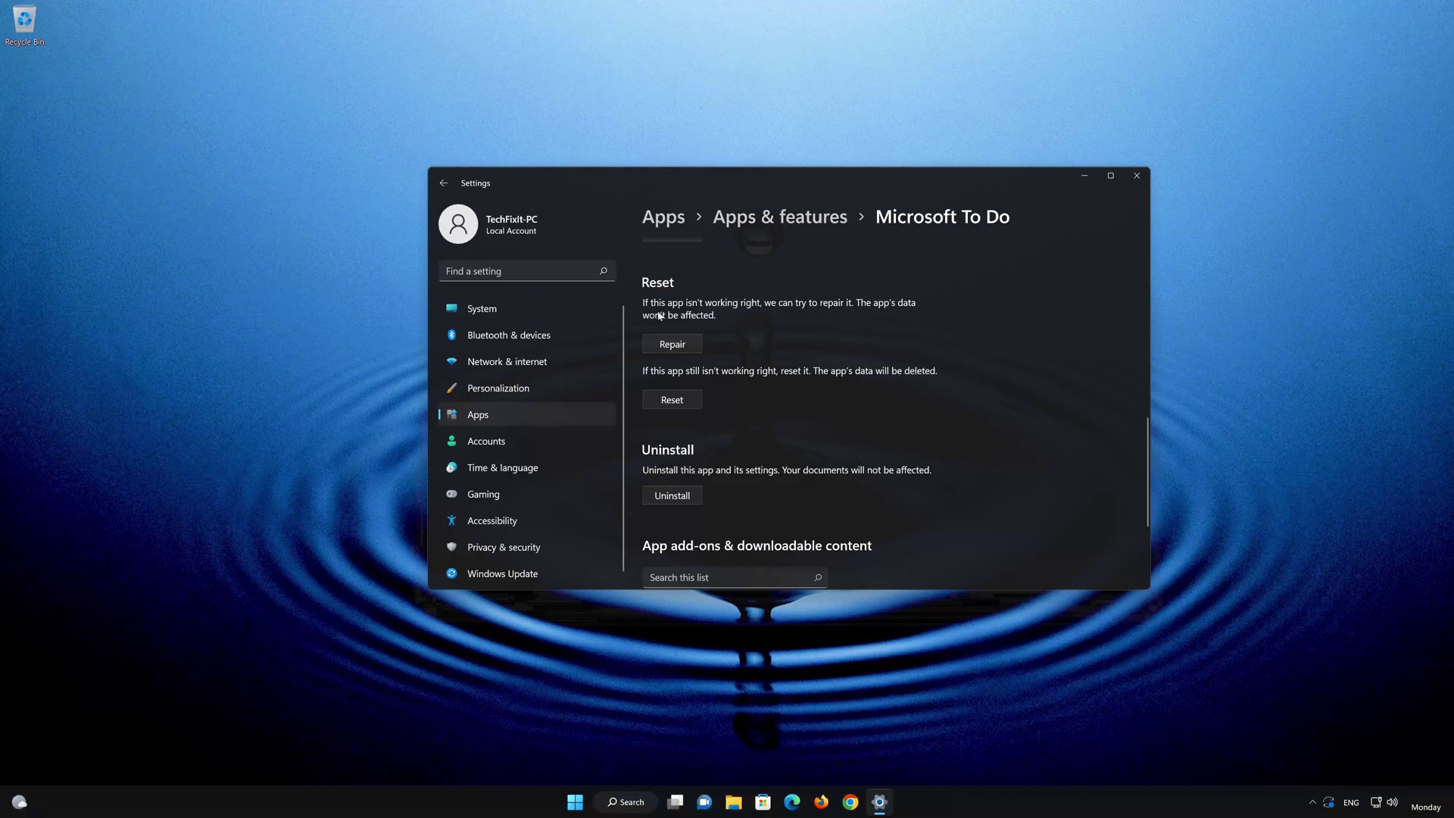
# Step: Repair Microsoft To Do, then Reset it, confirming deletion of its app data
pyautogui.click(682, 345)
pyautogui.click(673, 402)
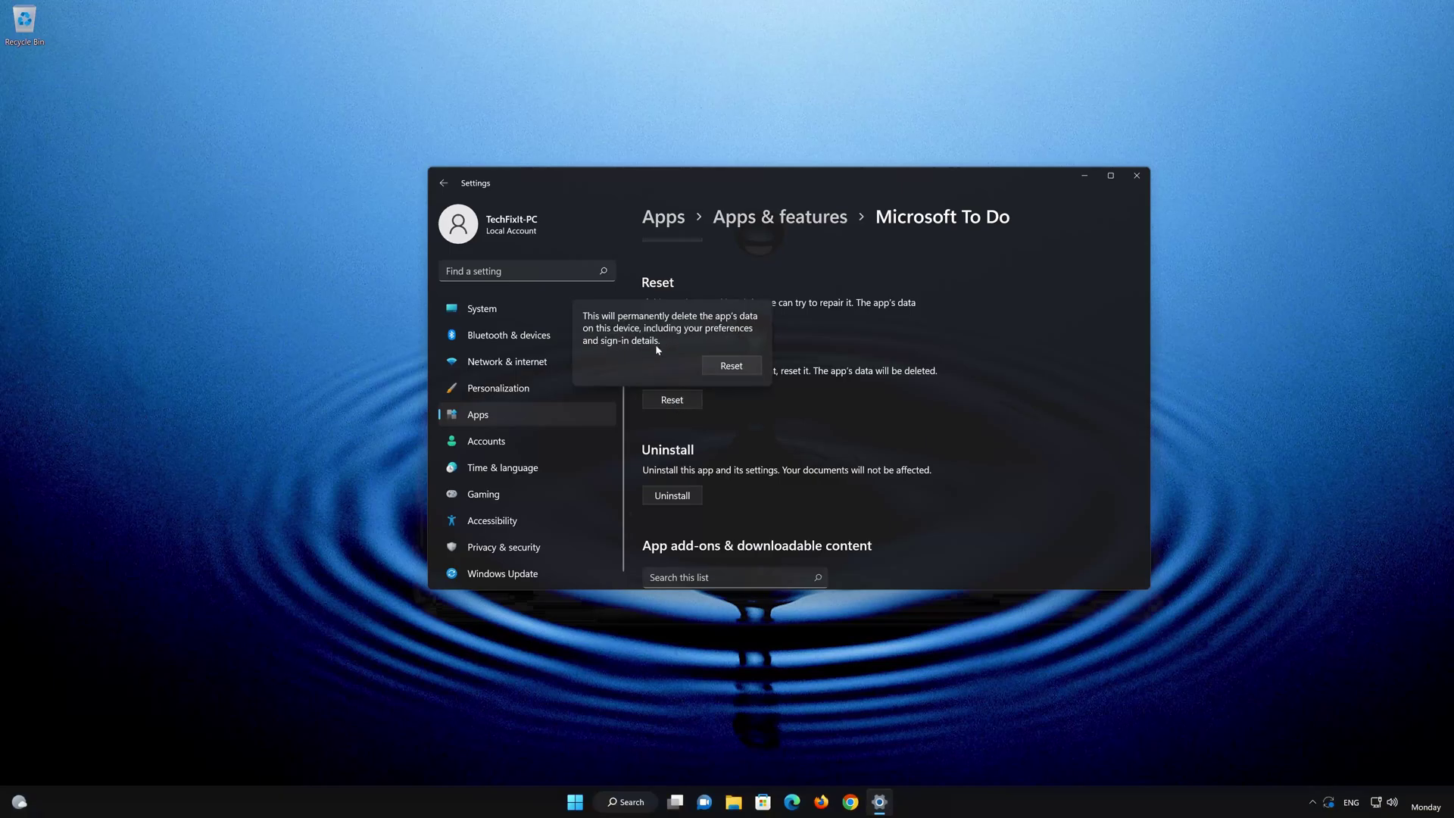
pyautogui.click(732, 367)
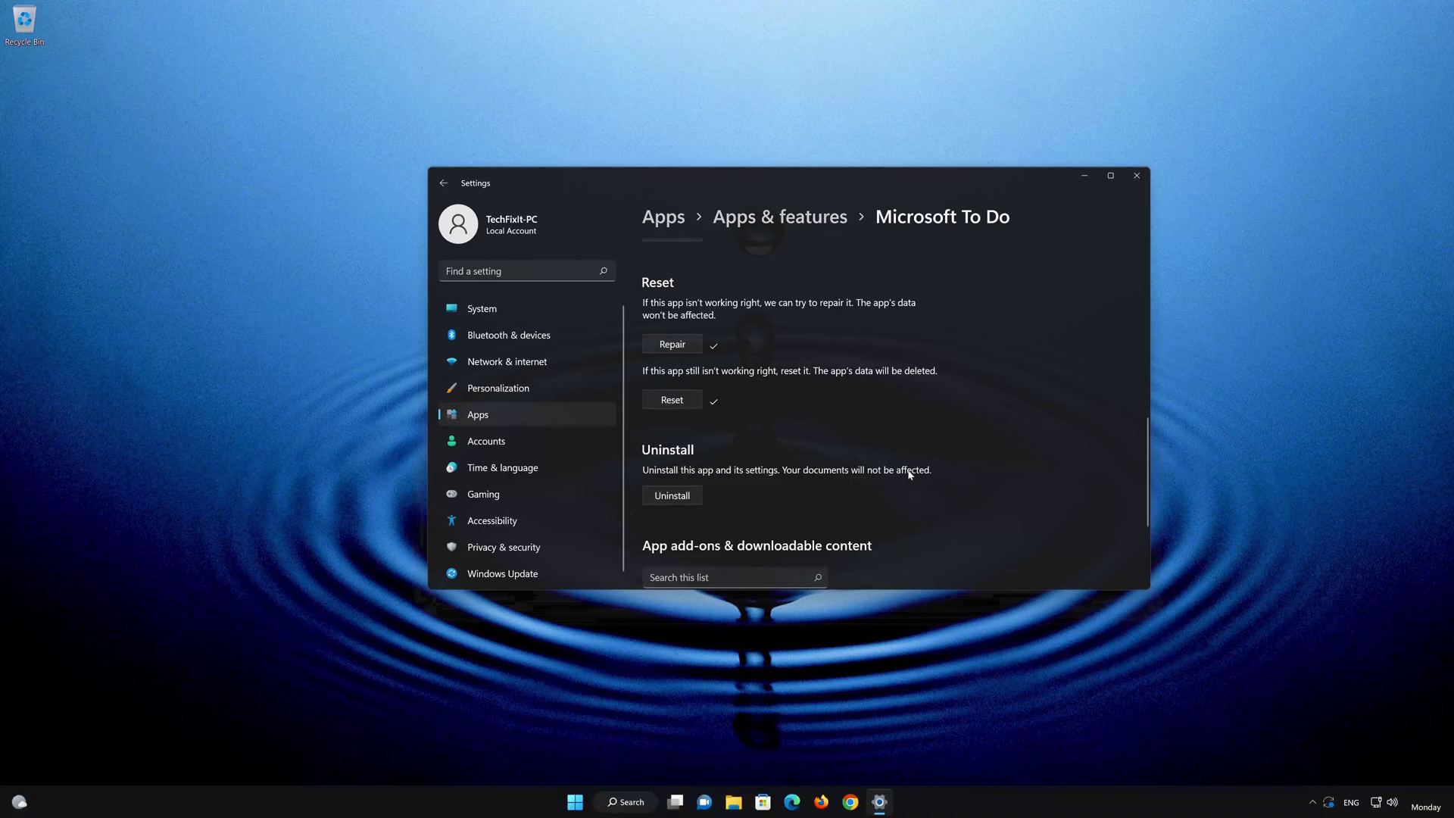
# Step: Uninstall Microsoft To Do, confirming Uninstall in the flyout
pyautogui.click(684, 498)
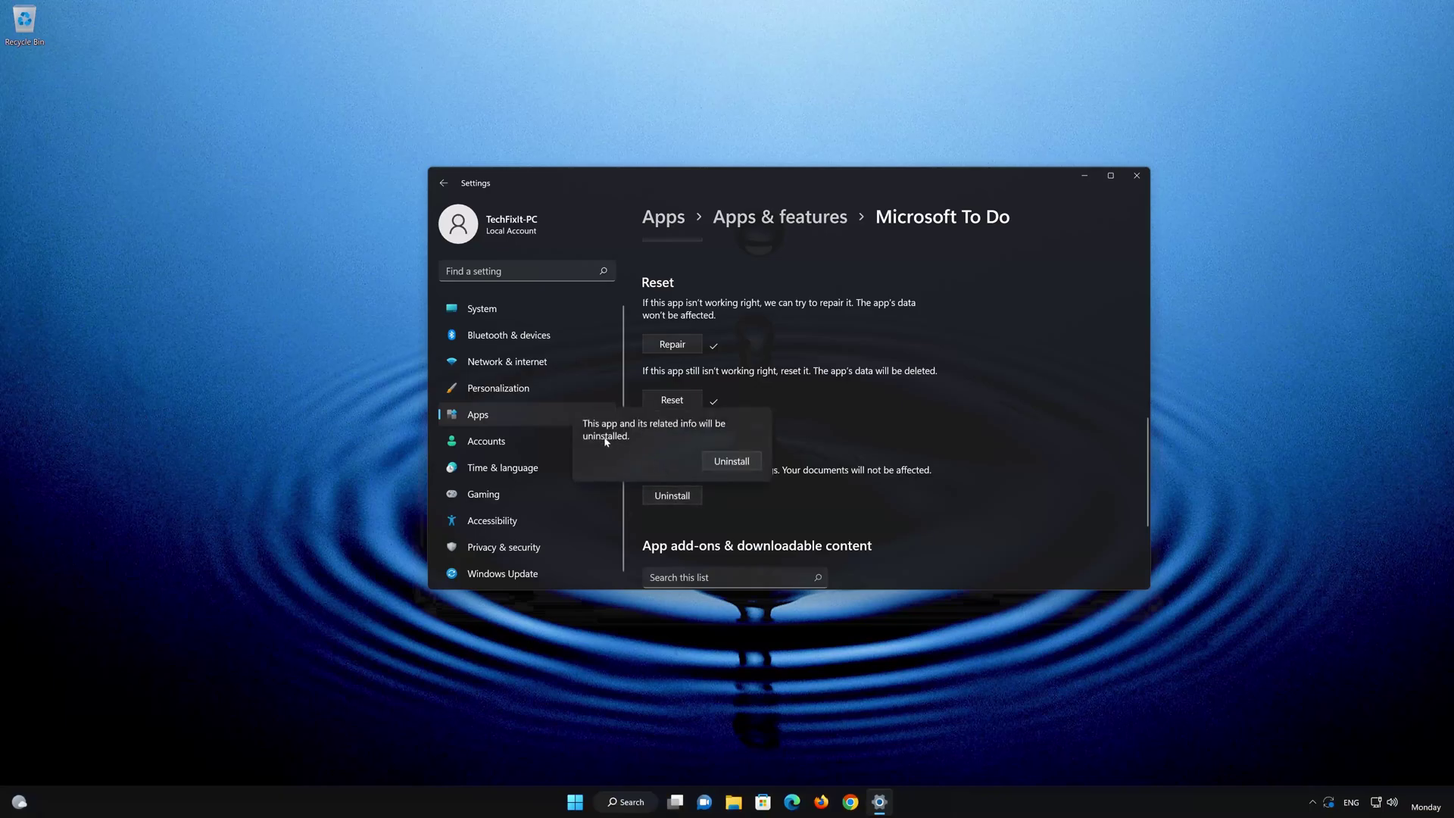
pyautogui.click(730, 461)
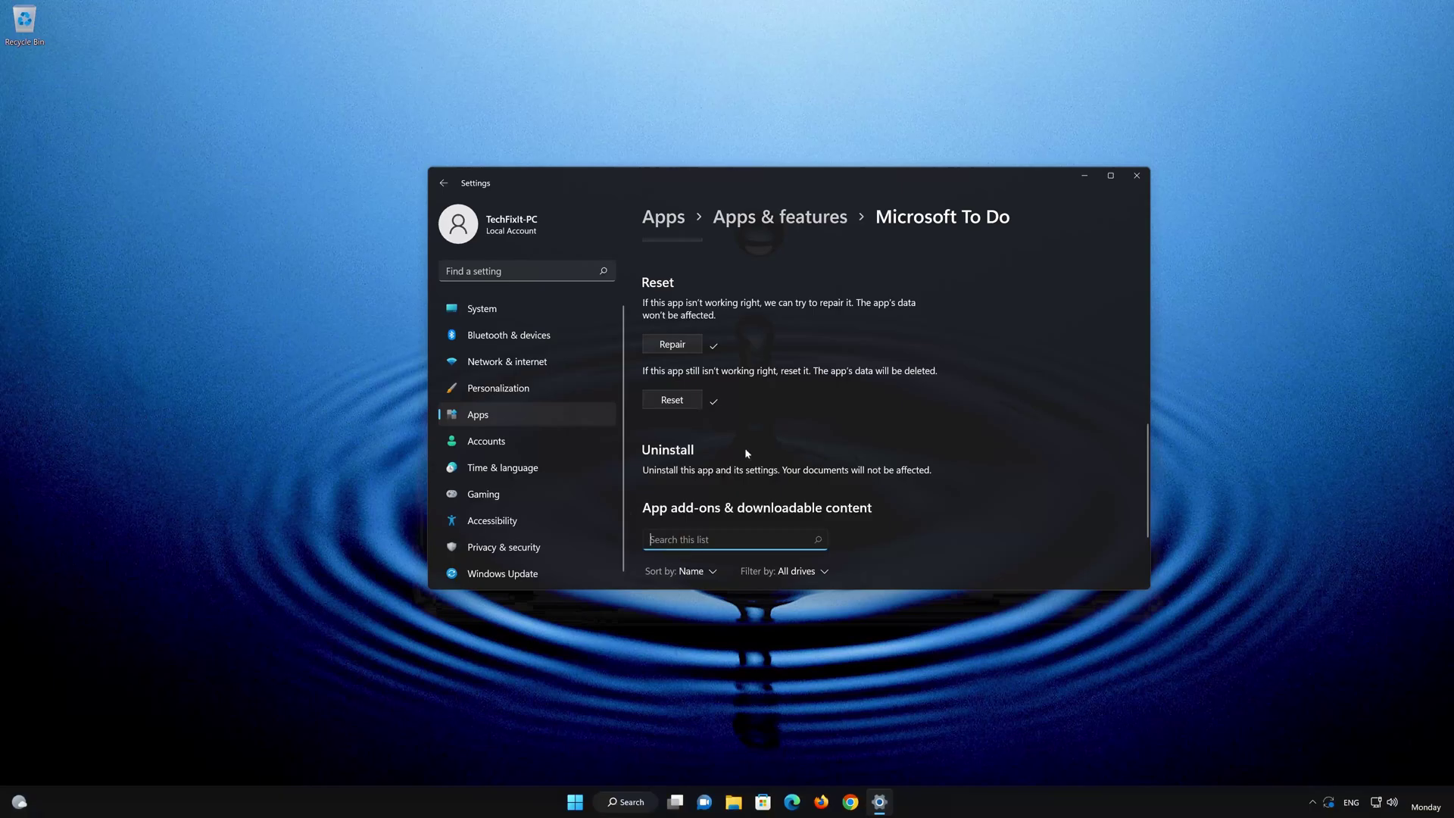
# Step: Close Settings, open Microsoft Store from the taskbar and search for 'microsoft to do'
pyautogui.click(1137, 175)
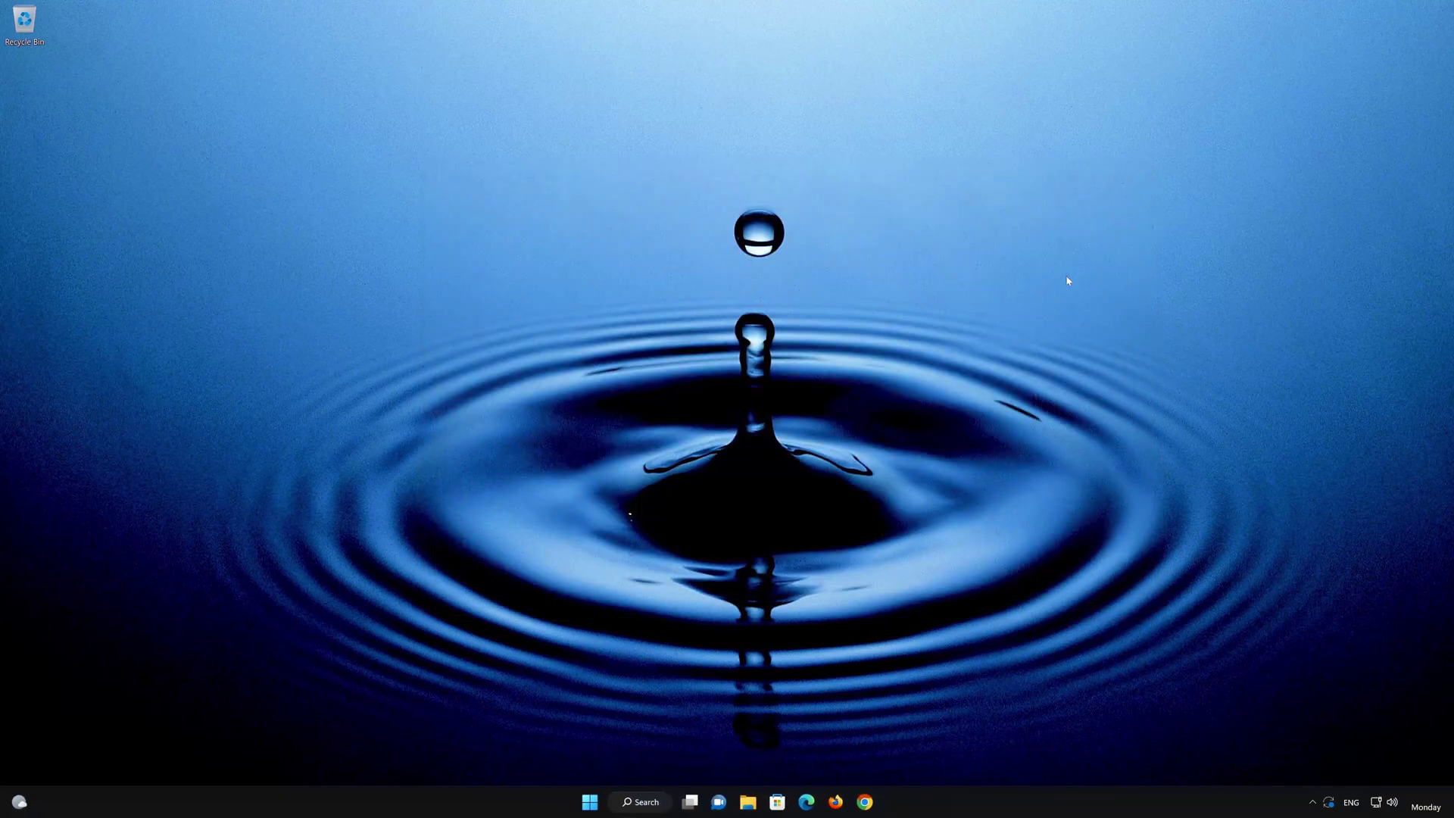
pyautogui.click(777, 803)
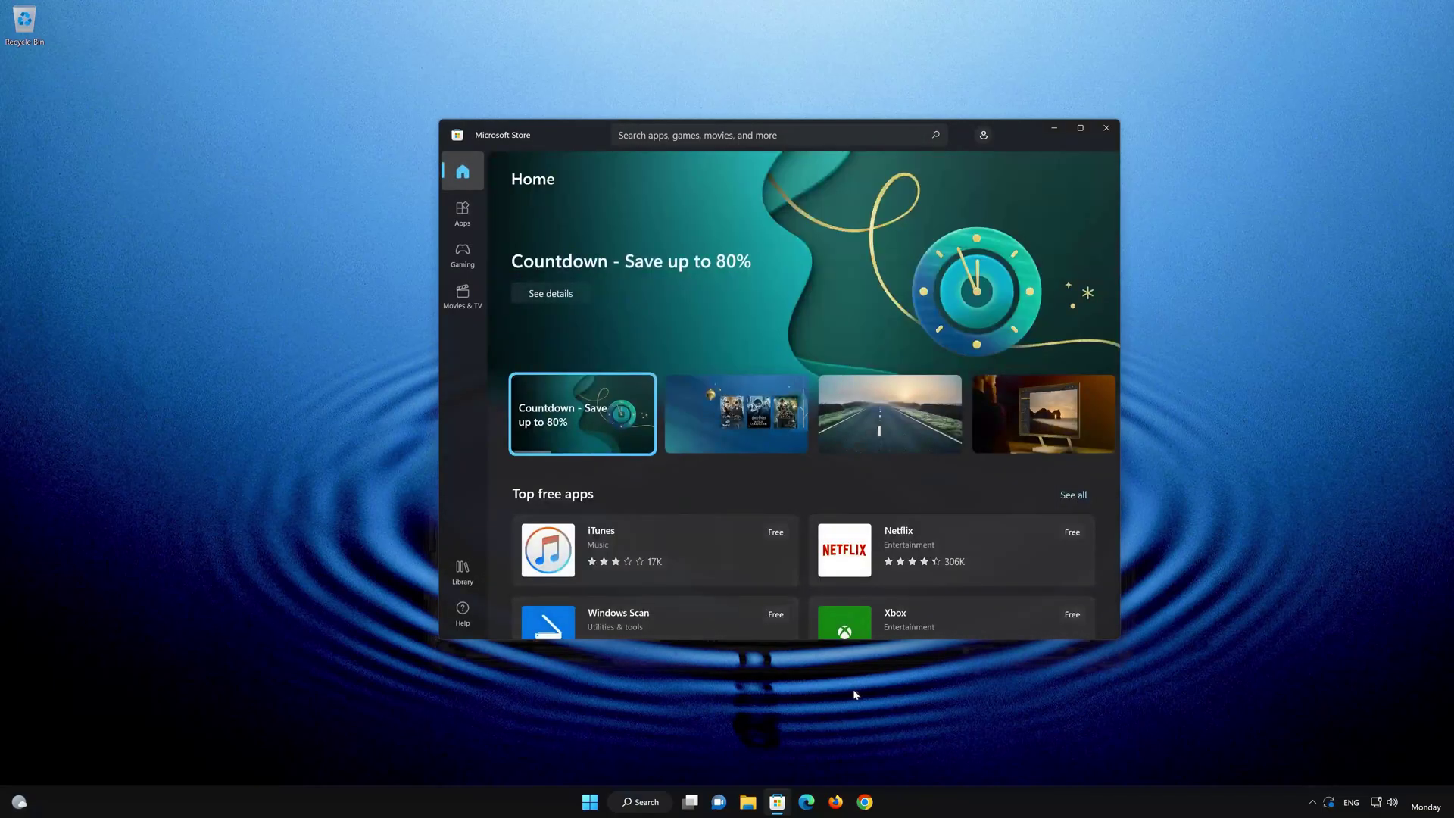
pyautogui.click(689, 136)
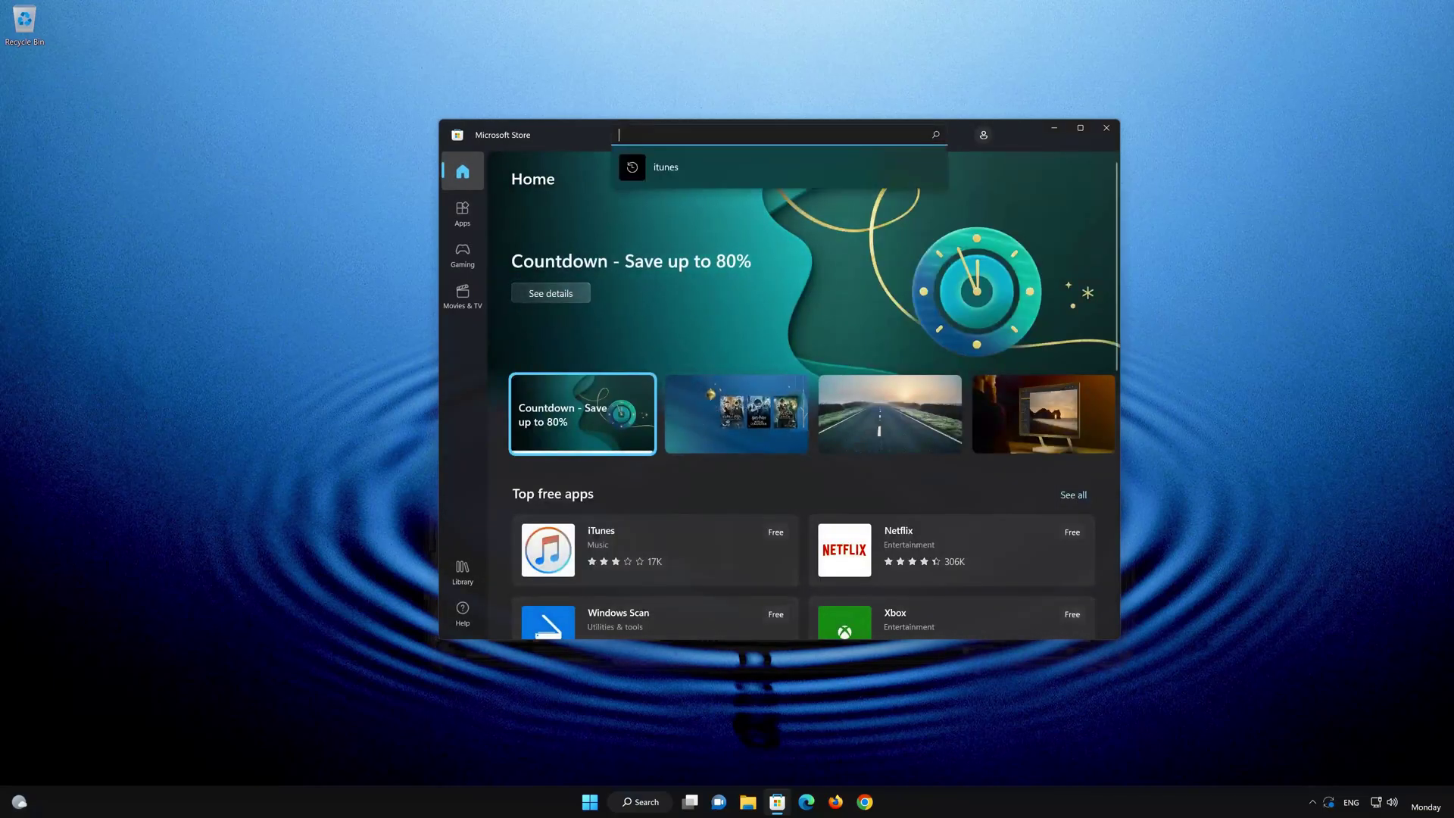
pyautogui.write('micro')
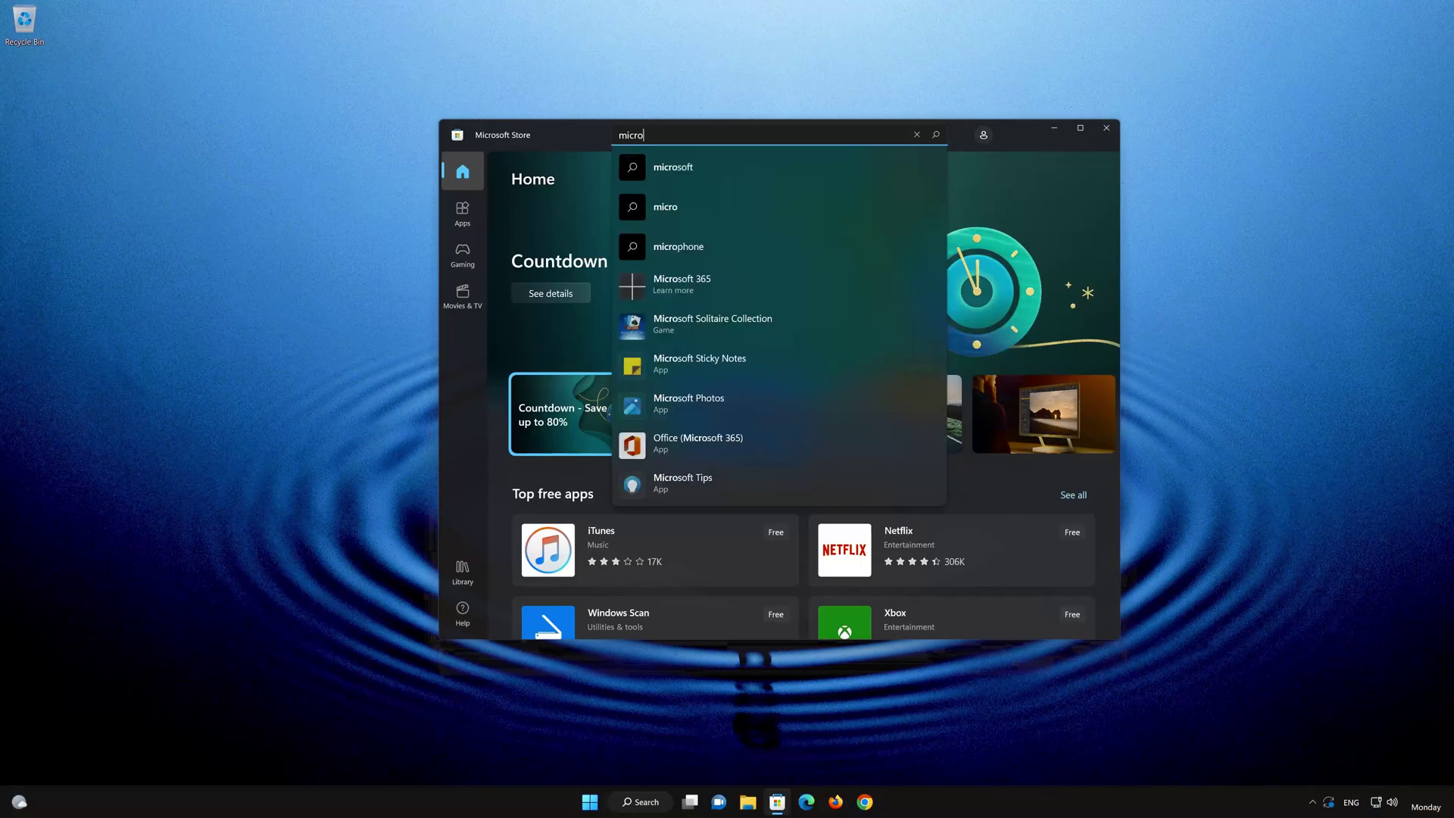
pyautogui.write('soft t')
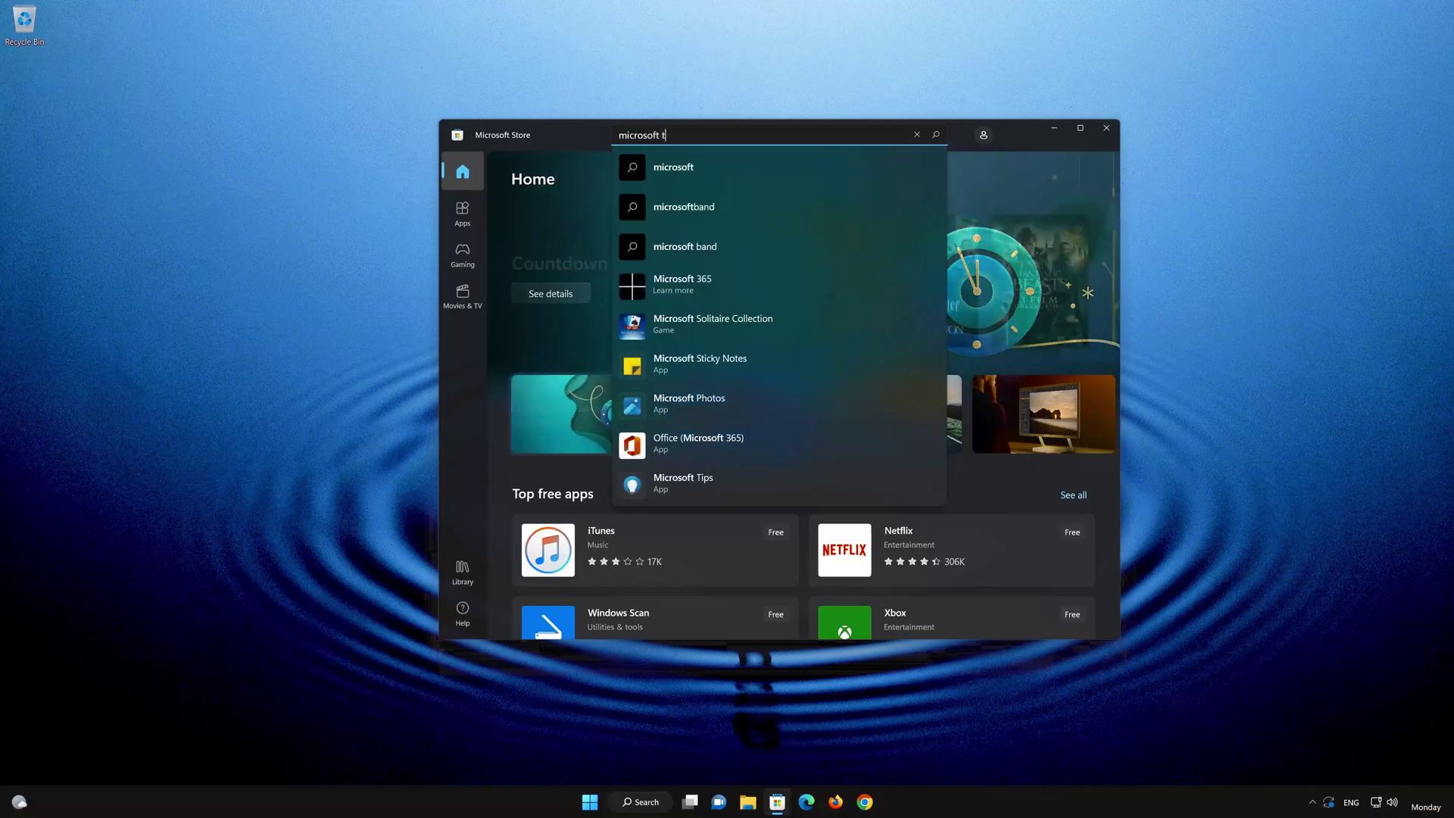
pyautogui.write('o do')
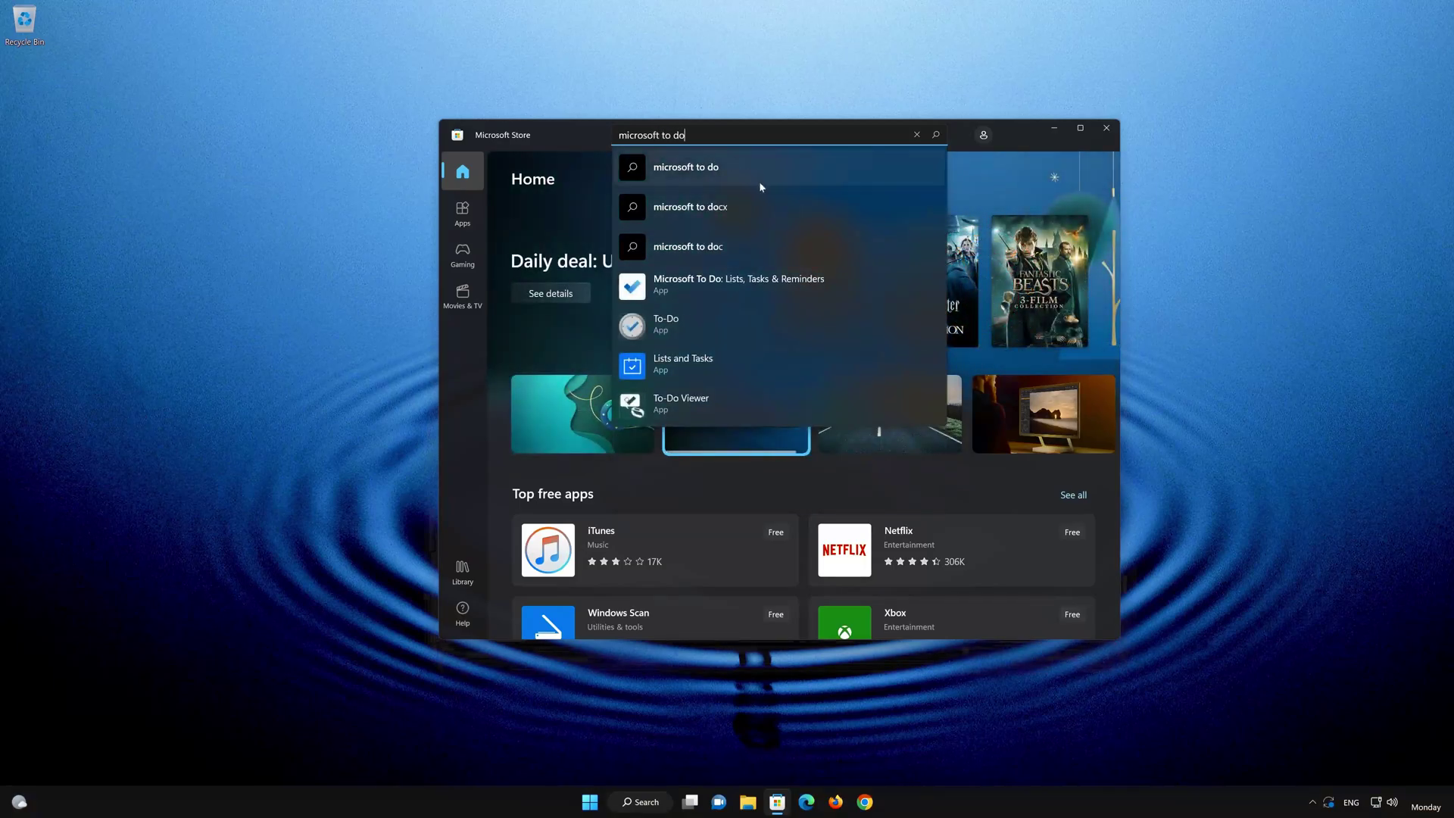
# Step: Open the Microsoft To Do: Lists, Tasks & Reminders page and install it with Get
pyautogui.click(825, 289)
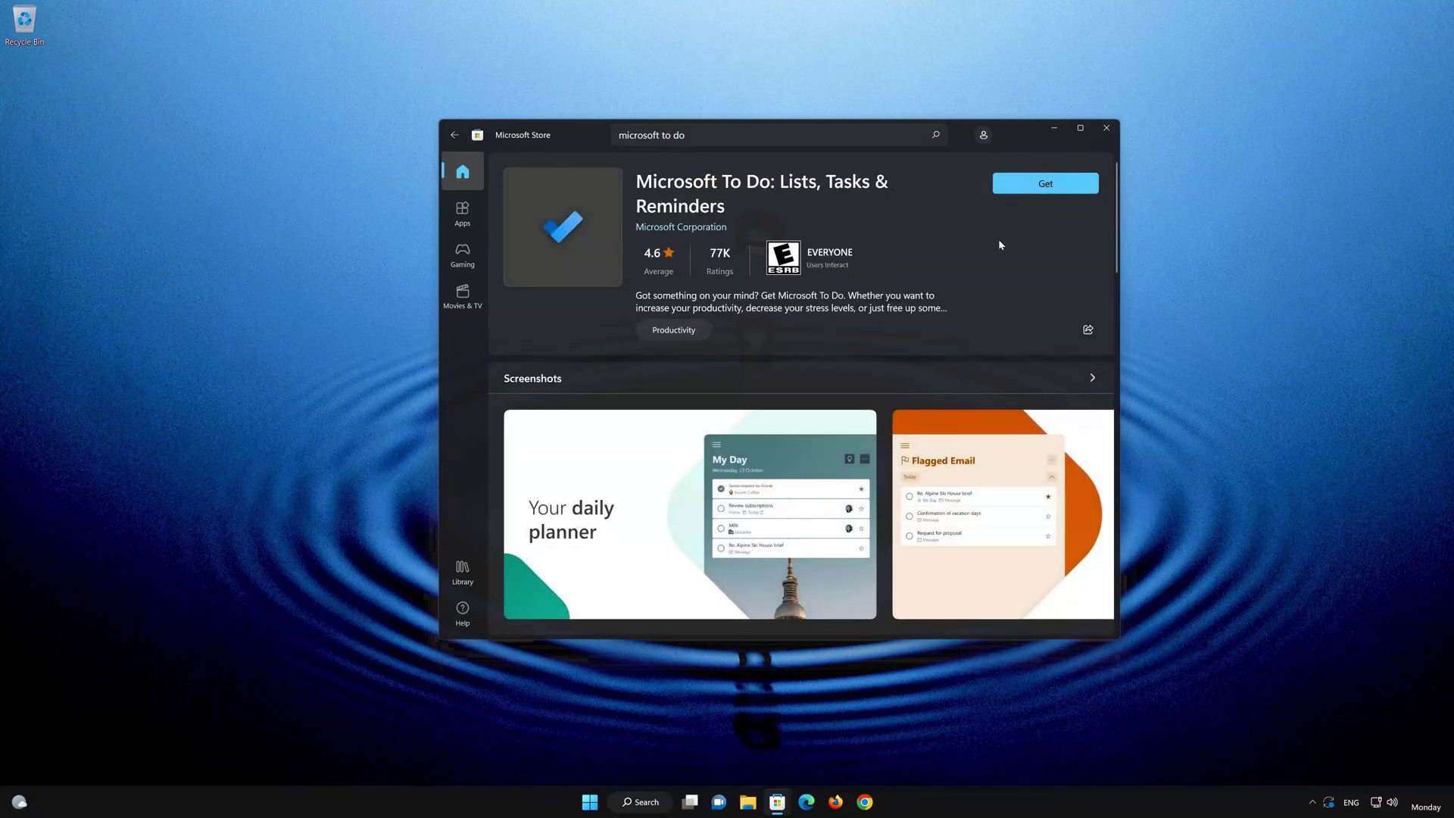
pyautogui.click(1045, 190)
pyautogui.scroll(-3, 1071, 212)
pyautogui.scroll(3, 1053, 213)
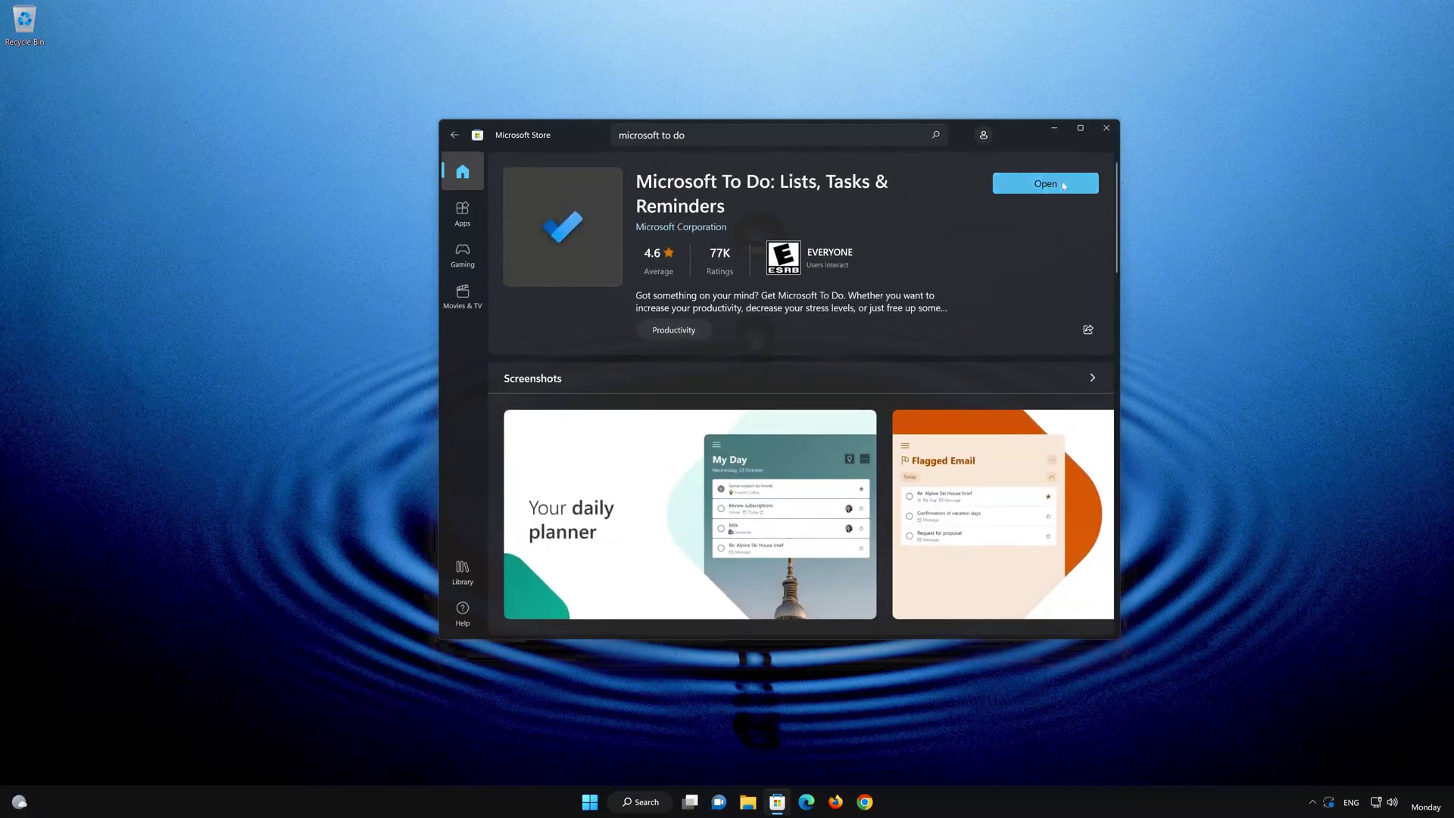
# Step: Launch Microsoft To Do from the Store and centre its window until the welcome screen appears
pyautogui.click(1024, 183)
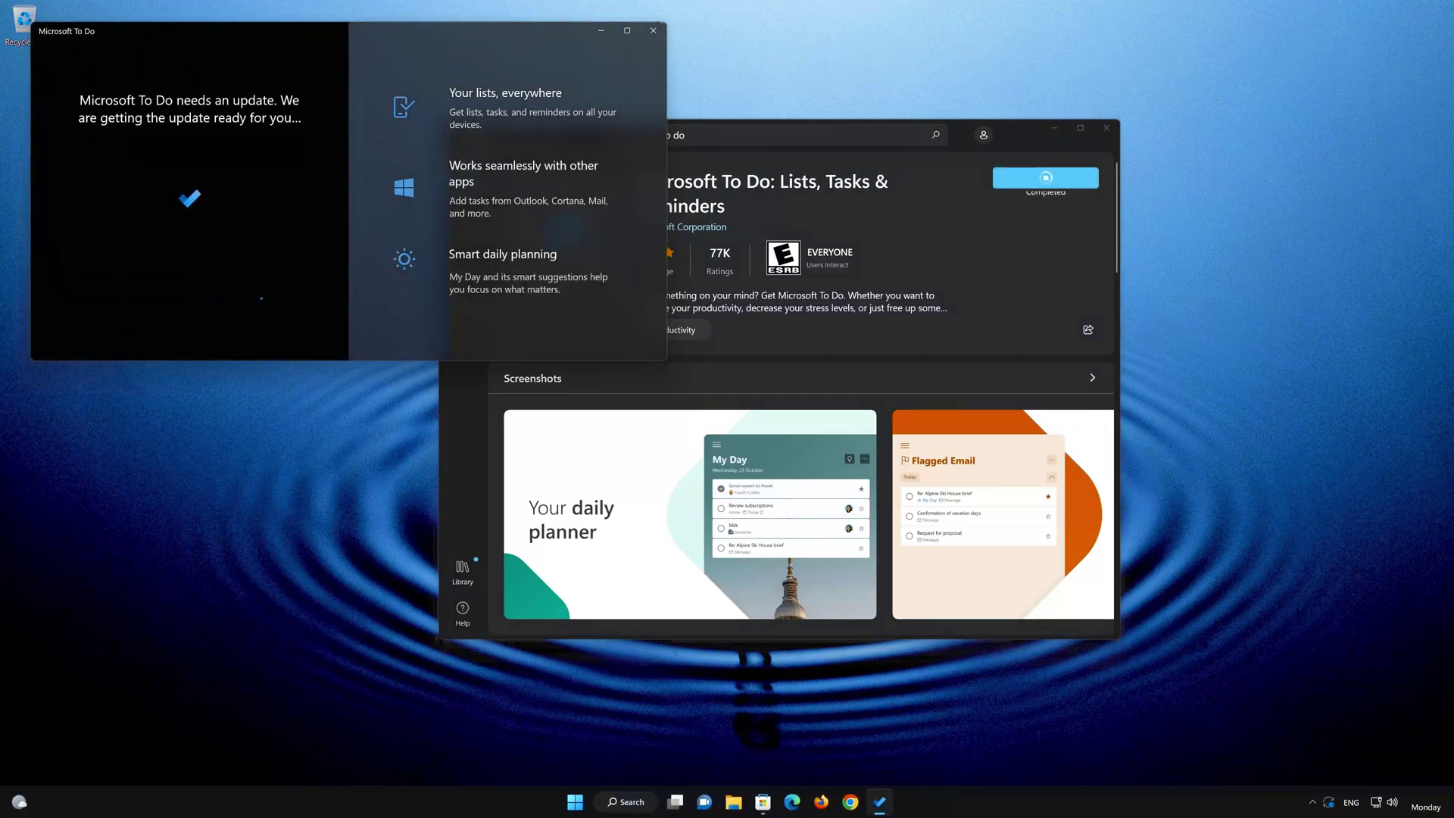
pyautogui.moveTo(521, 38); pyautogui.dragTo(976, 210)
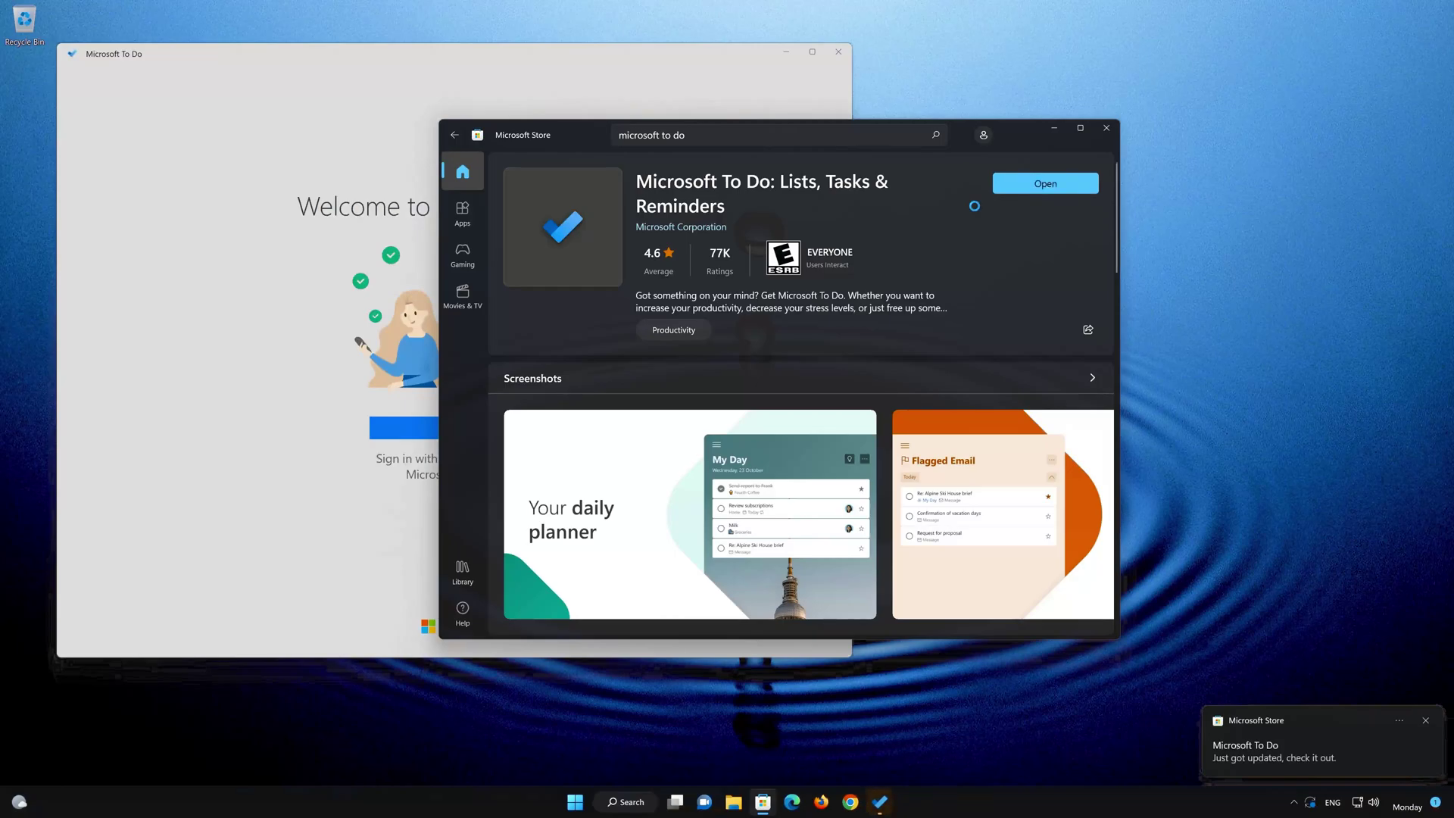
pyautogui.moveTo(648, 57); pyautogui.dragTo(825, 81)
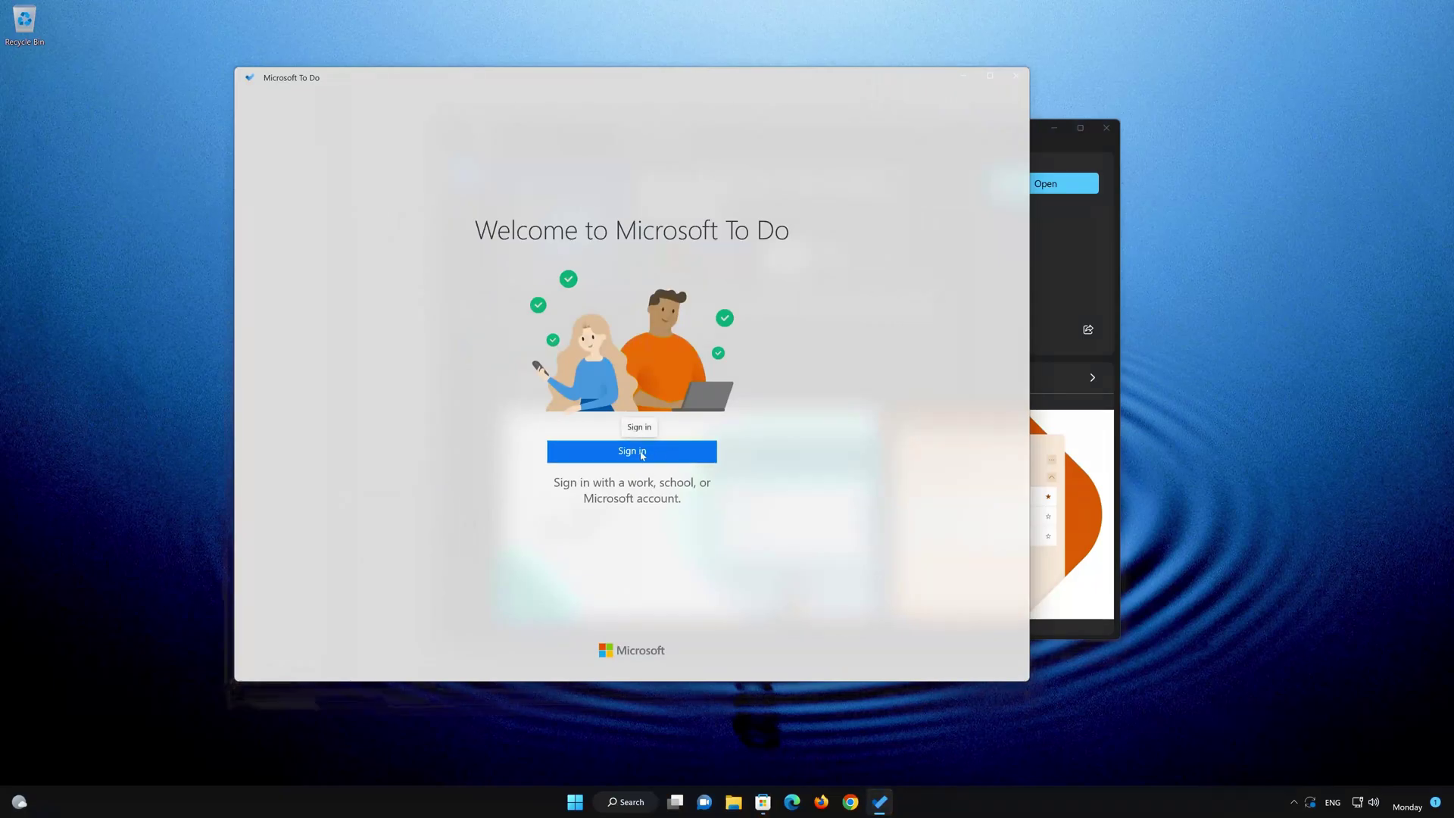
# Step: Close the Microsoft To Do window, returning to its Store page
pyautogui.click(1016, 77)
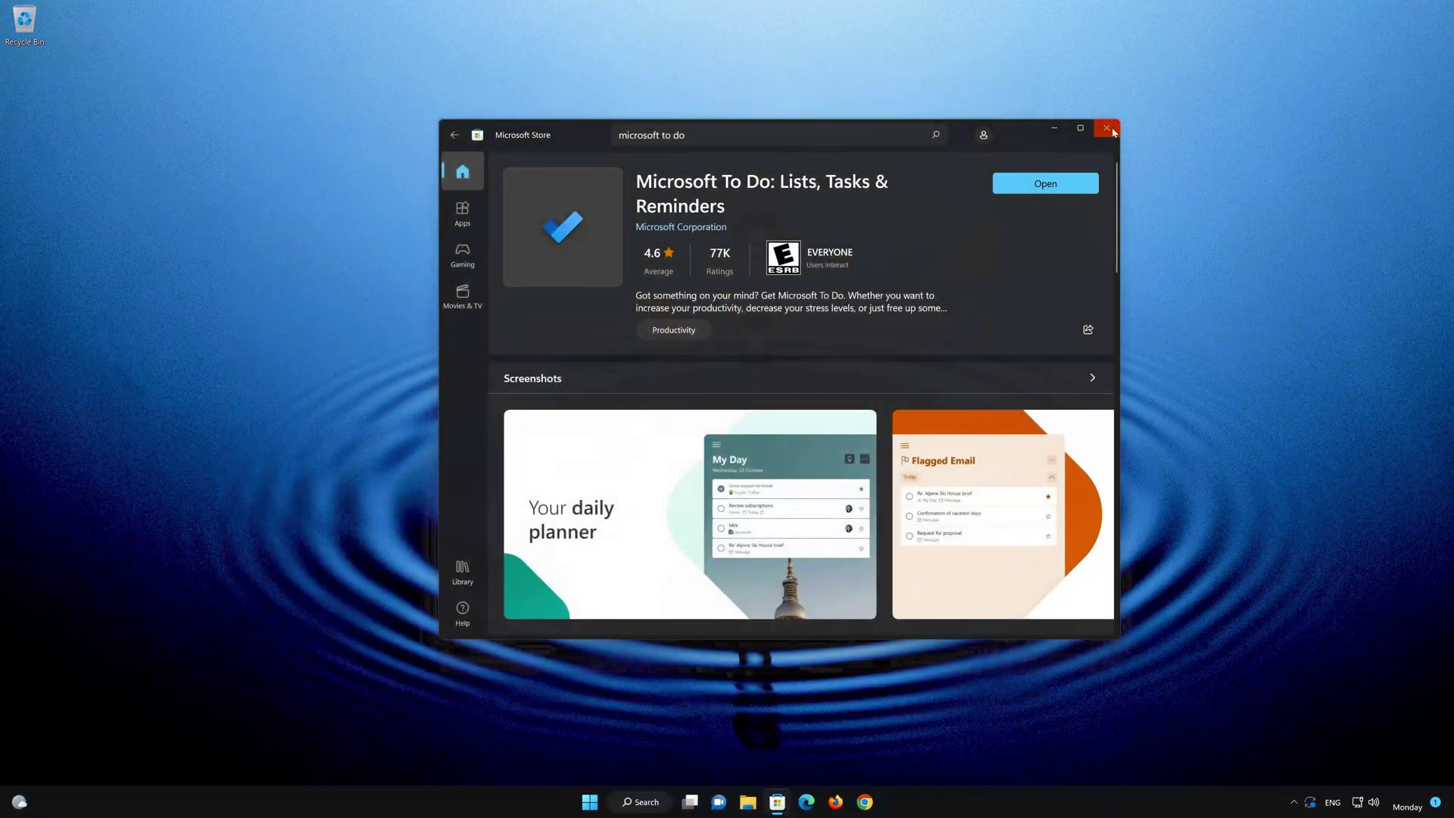